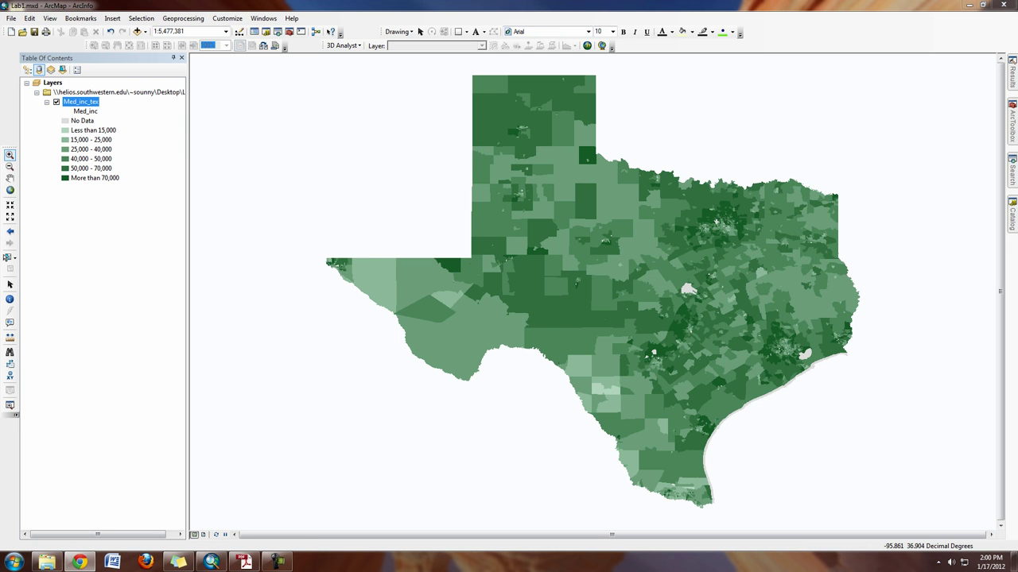
Search 'texas maps' in Chrome and open the Texas result in Google Maps.
click(79, 562)
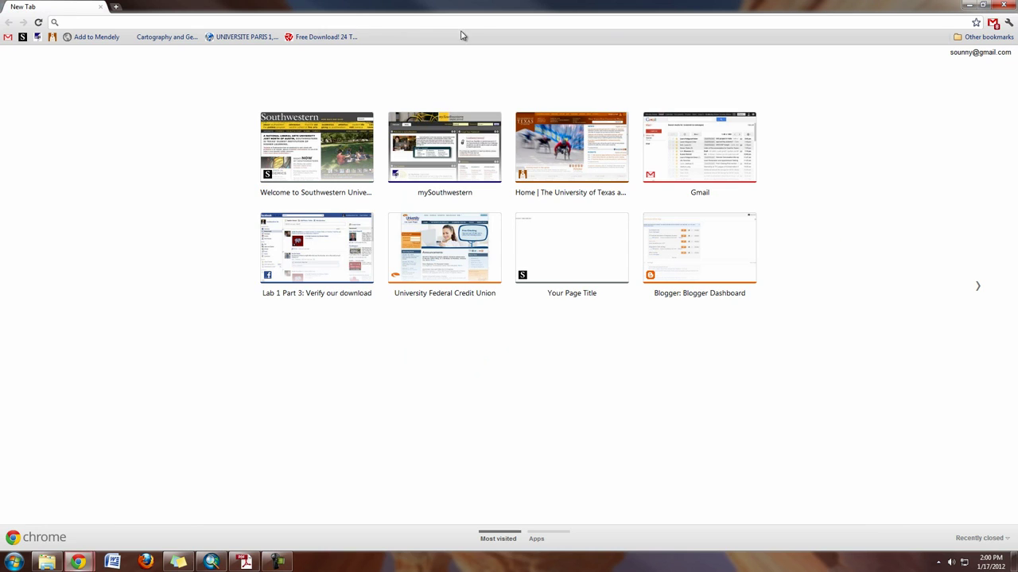
double_click(541, 6)
text(texas maps)
key(Return)
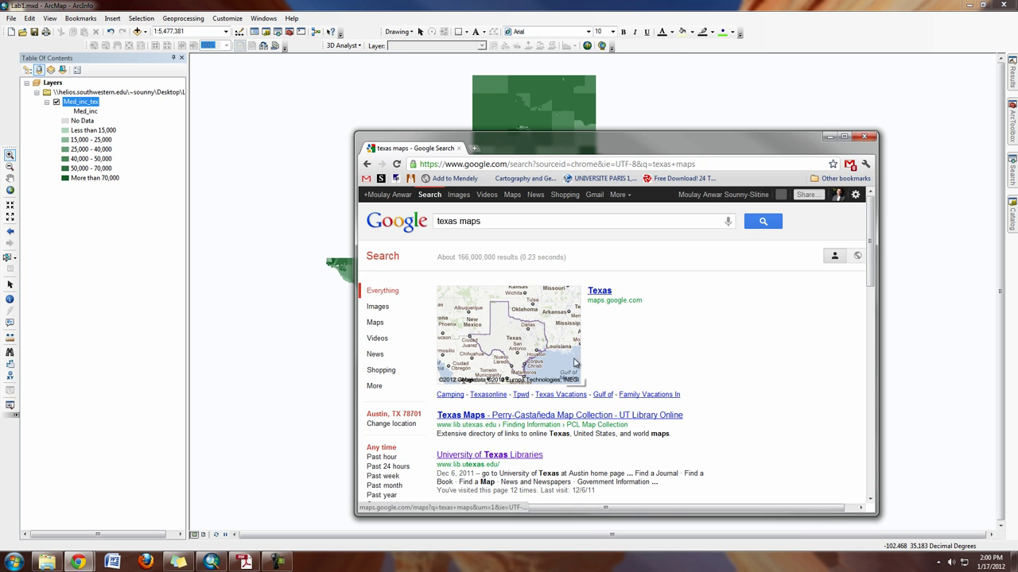
click(593, 292)
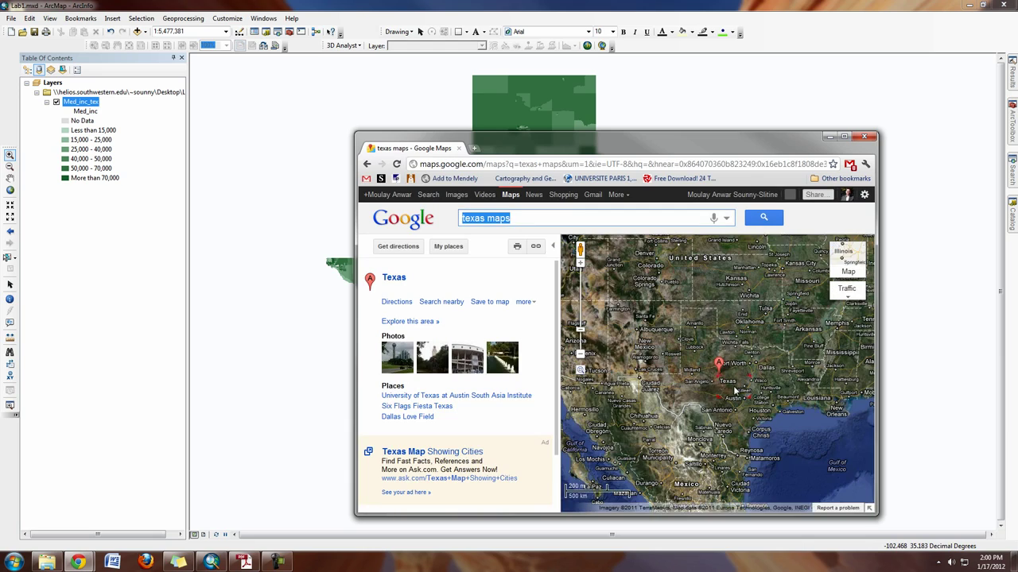
scroll(735, 389, up, 1)
Maximize Chrome, switch Google Maps from Satellite to the road Map view, then minimize Chrome.
click(843, 137)
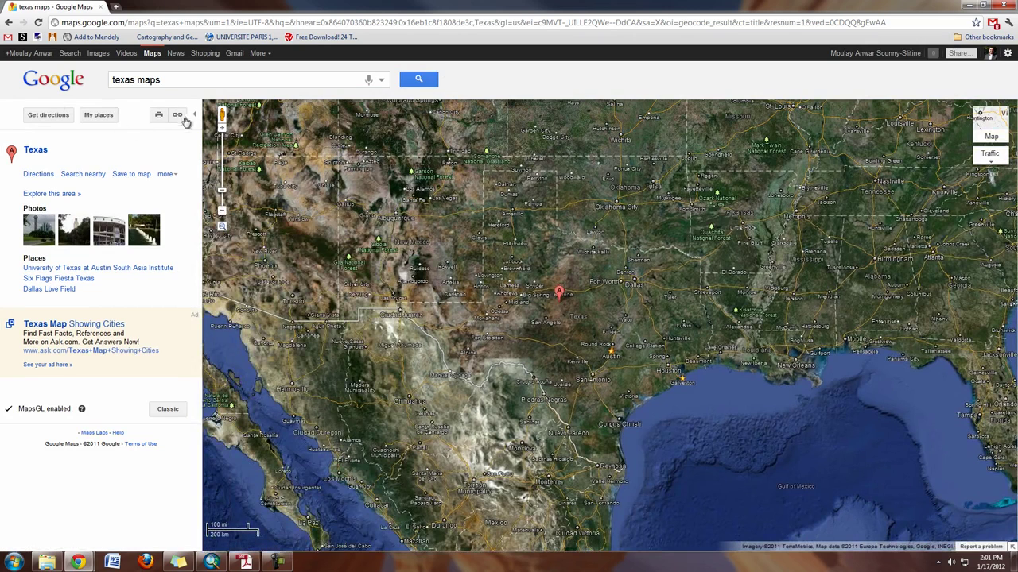
click(994, 124)
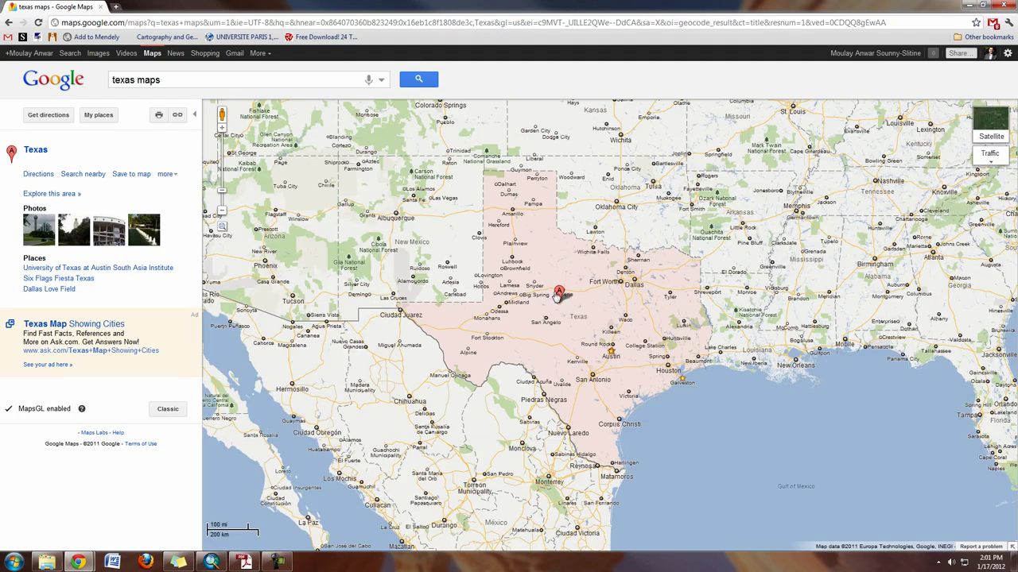
click(971, 5)
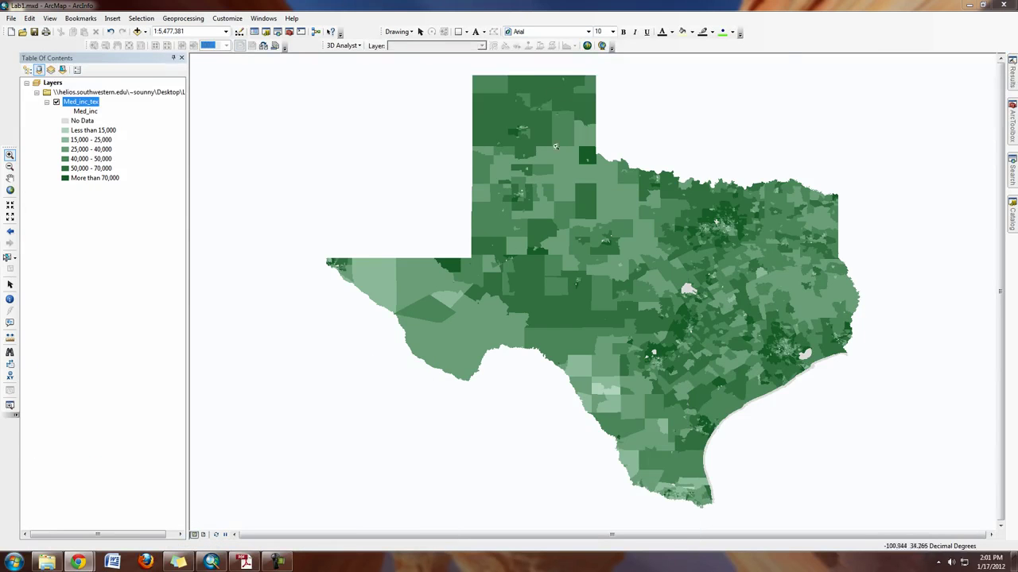
Show the context menu for the Layers data frame in the Table of Contents.
right_click(54, 84)
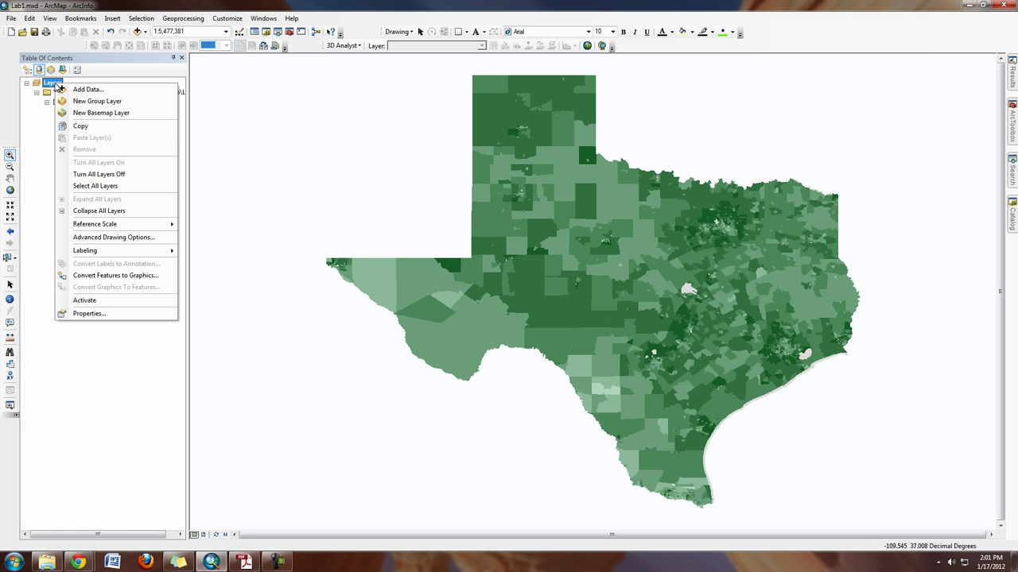
In Layers Properties' Coordinate System tab, expand Predefined > Geographic Coordinate Systems and move the dialog aside.
click(109, 315)
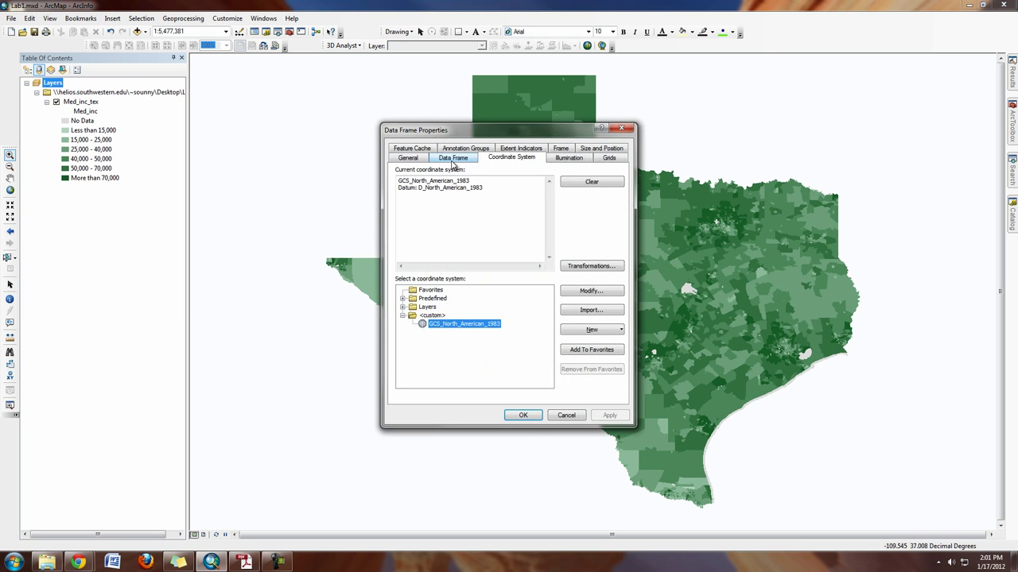
click(528, 159)
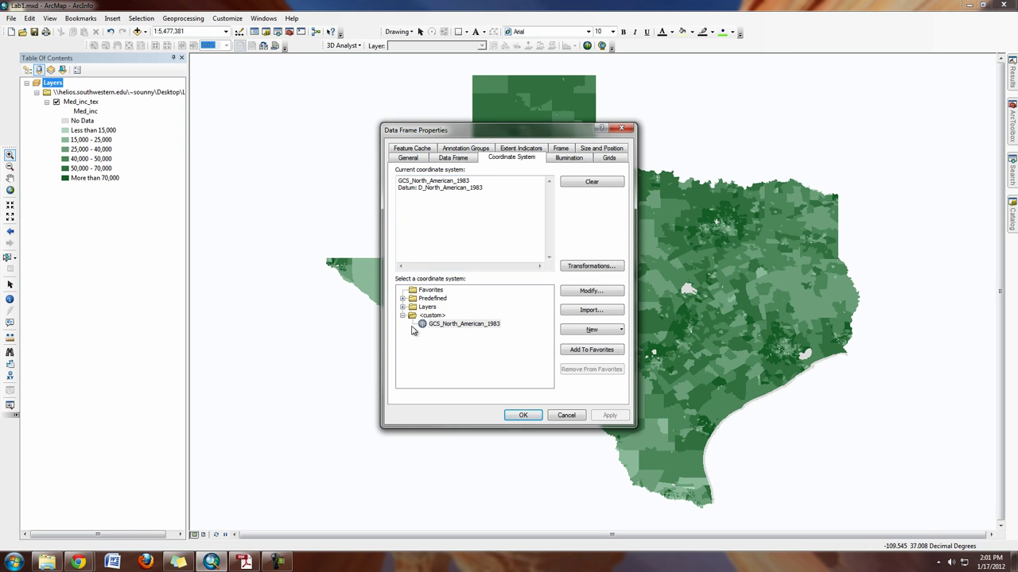
click(403, 299)
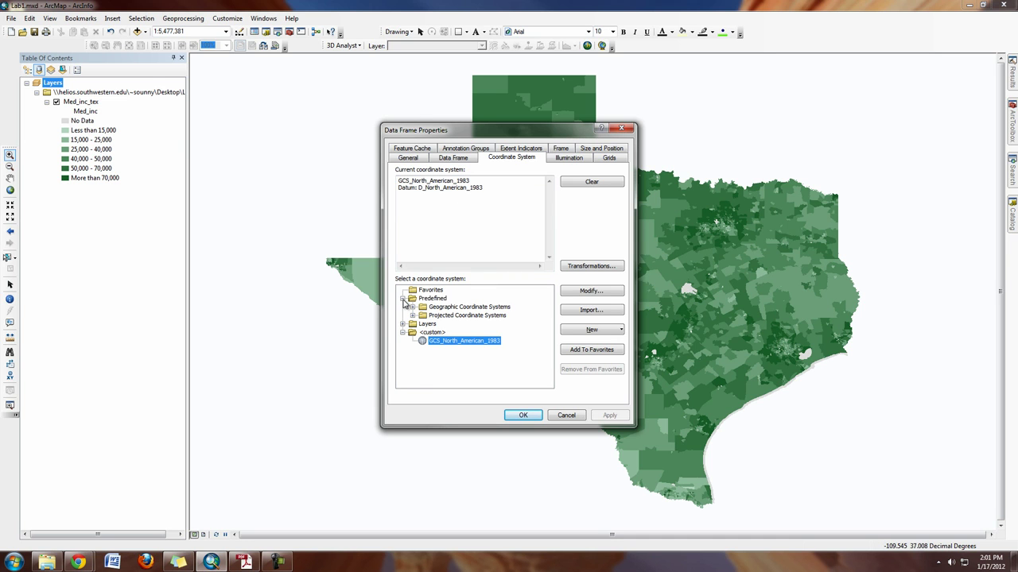
double_click(466, 306)
drag(523, 132, 274, 58)
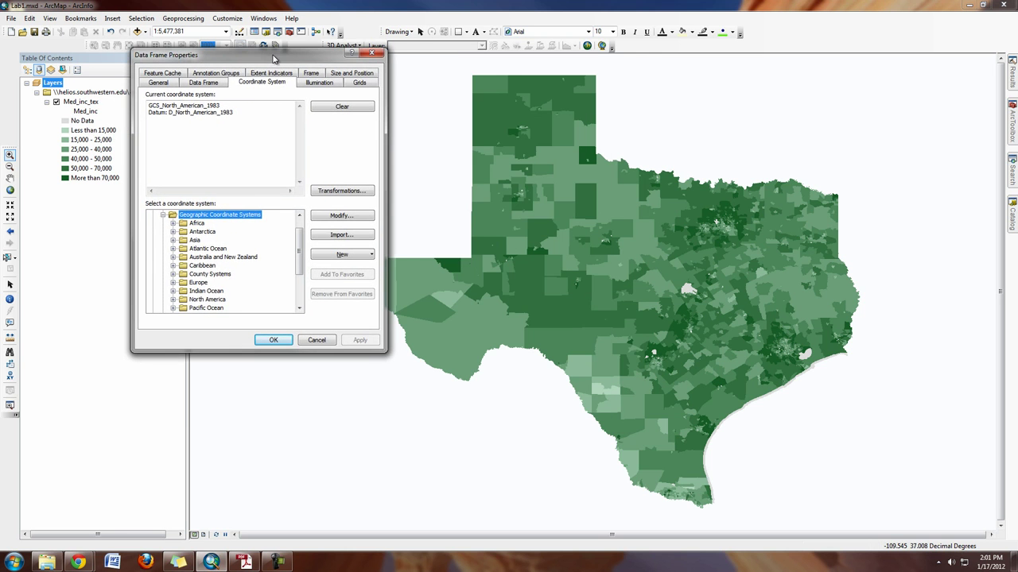
Apply Projected > State Systems > NAD 1983 HARN Texas Centric Mapping System Albers, accepting the warning.
click(162, 215)
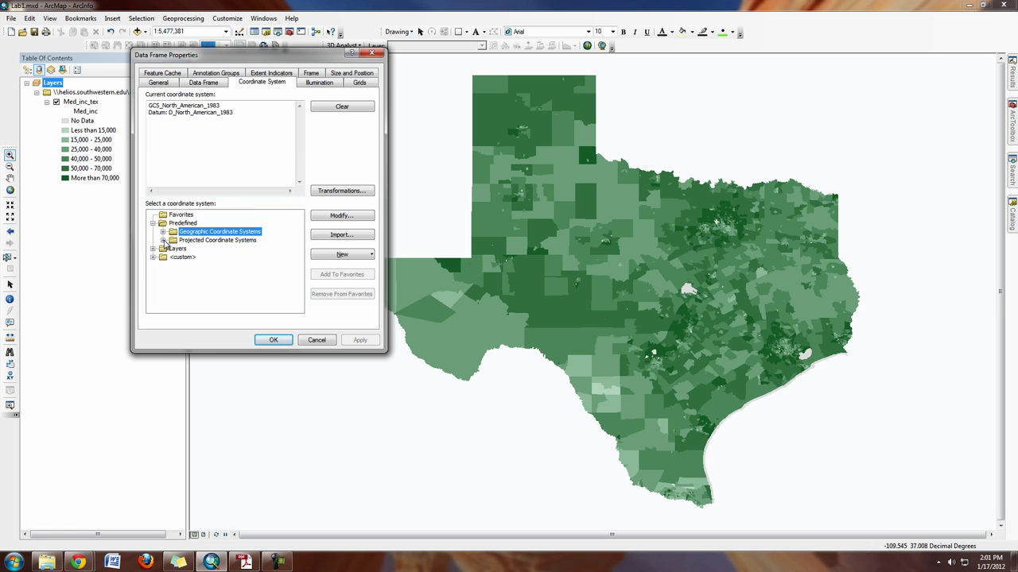
click(163, 241)
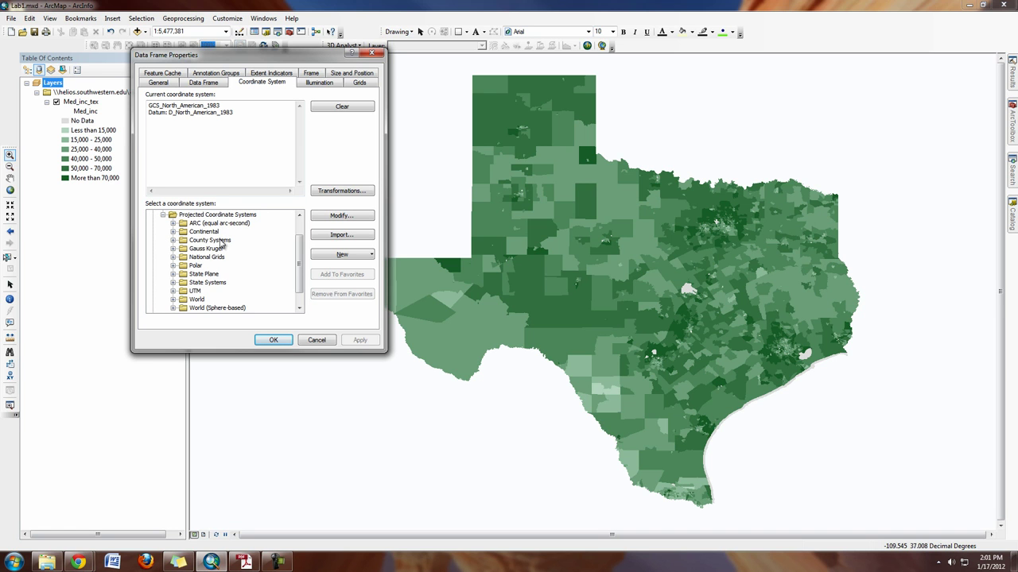
click(174, 283)
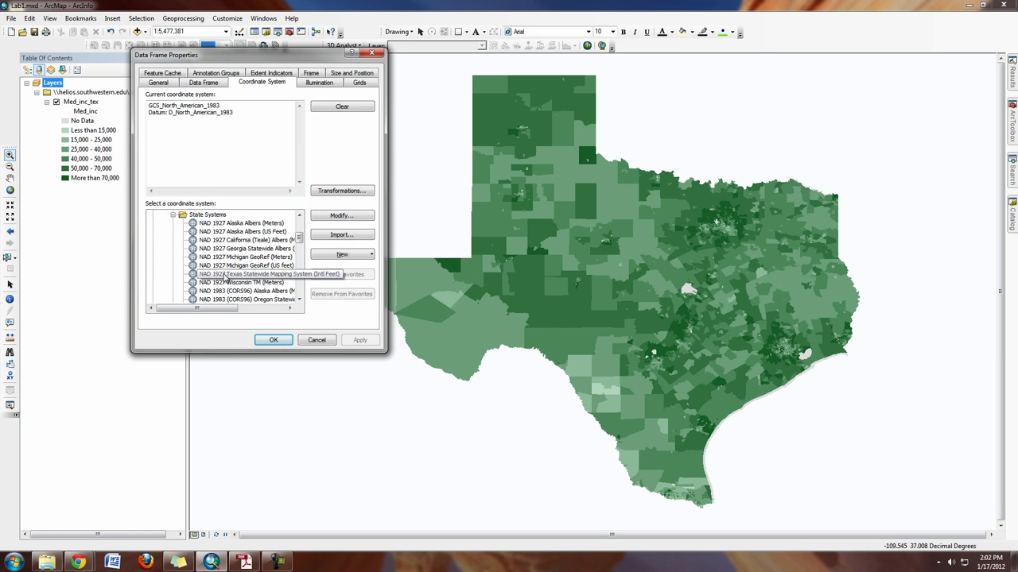
scroll(225, 278, down, 1)
scroll(225, 279, down, 10)
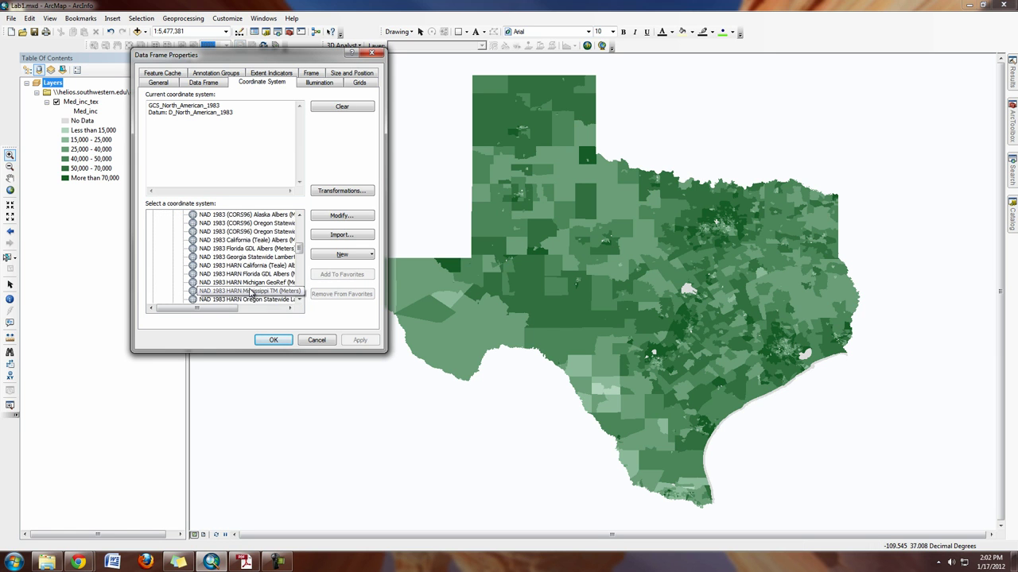
scroll(250, 292, down, 2)
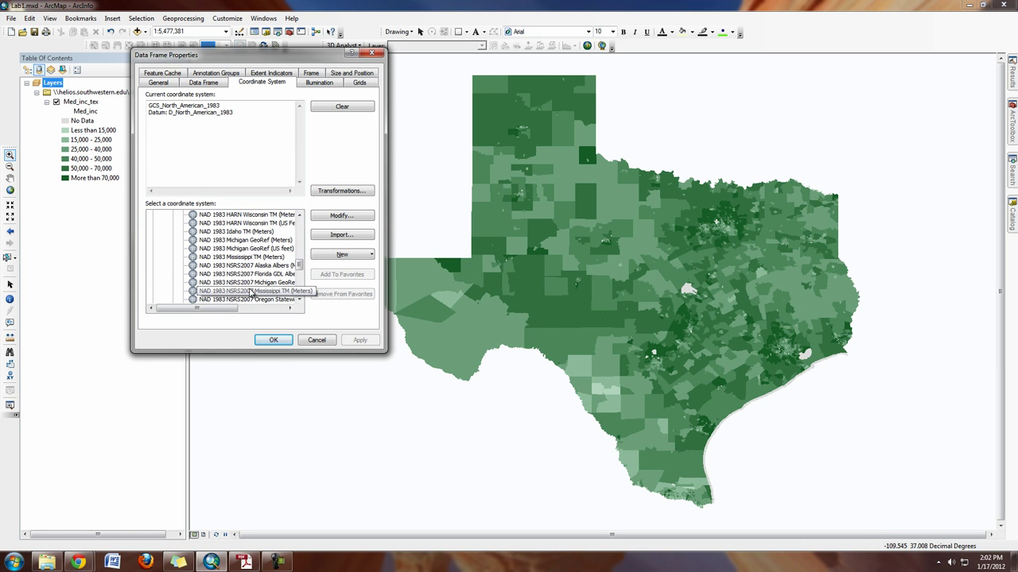
scroll(276, 249, up, 3)
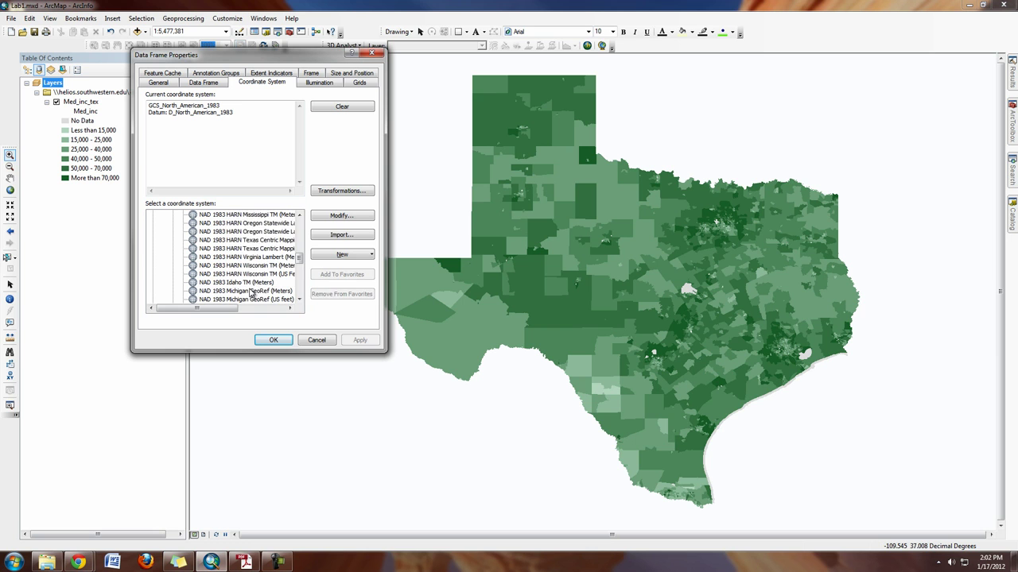
click(275, 242)
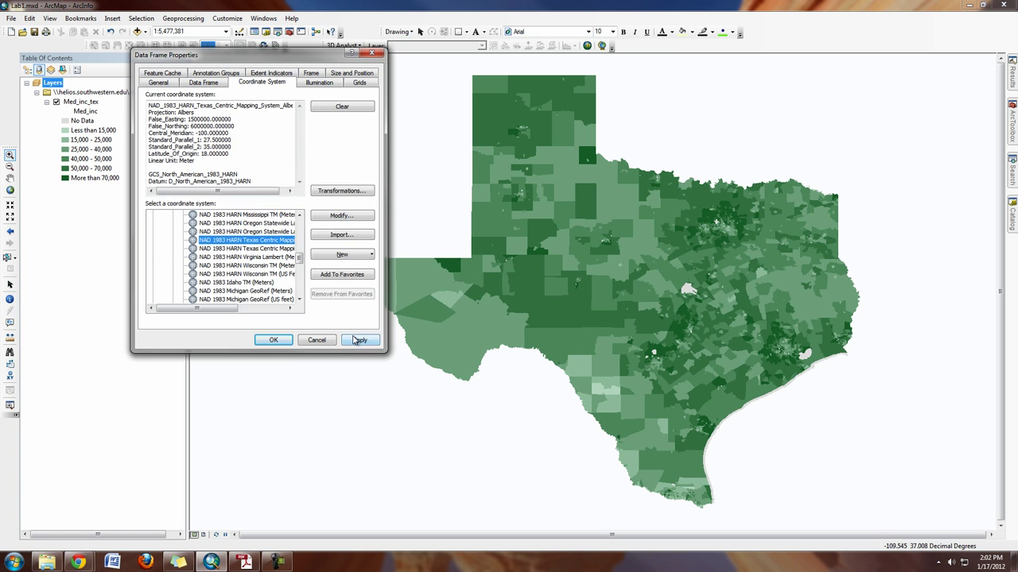
click(358, 340)
click(186, 229)
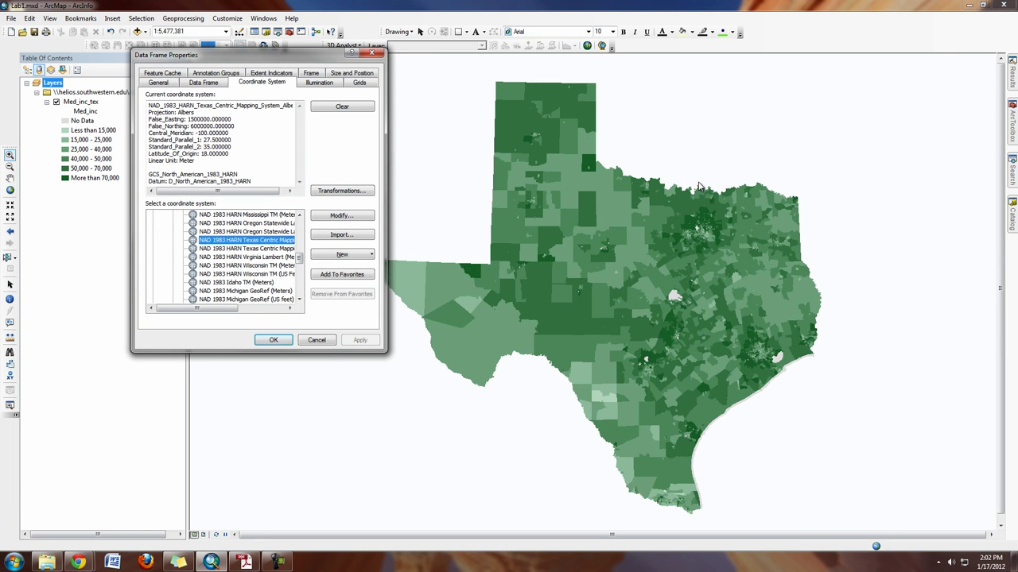
Expand Projected > State Plane > NAD 1983 (US Feet) and scroll down to the Texas zones.
drag(314, 55, 240, 65)
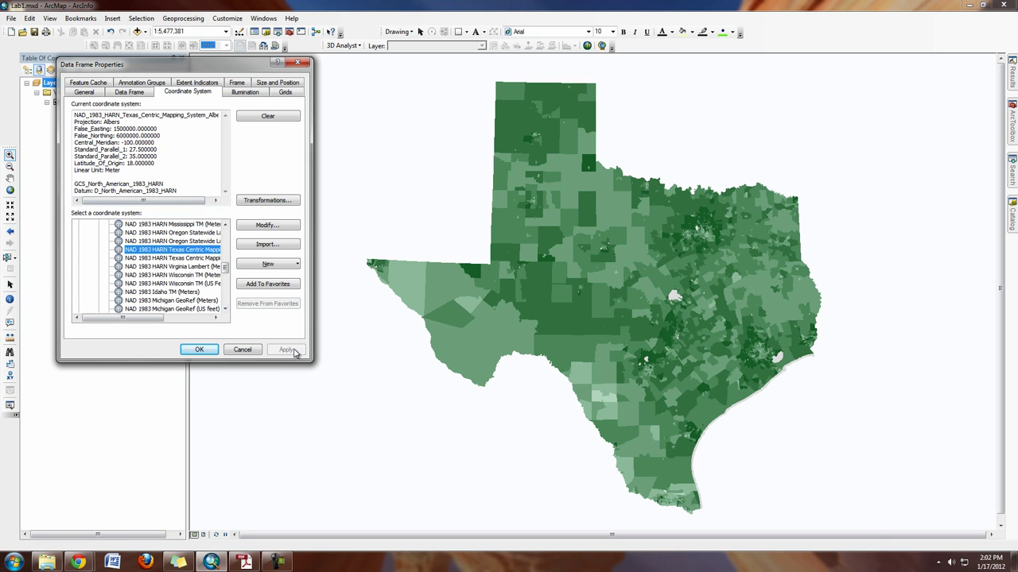
drag(226, 268, 227, 322)
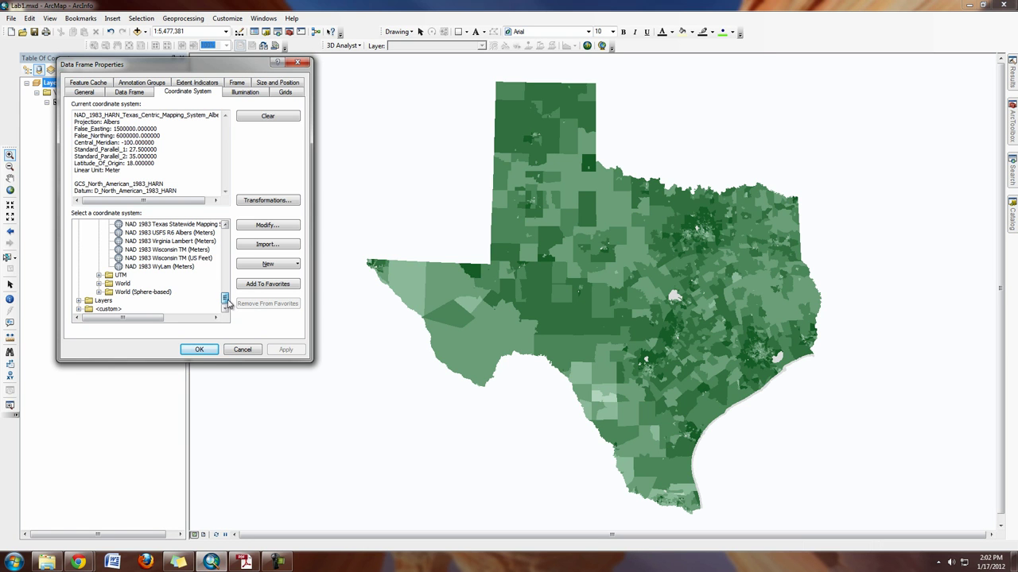
drag(224, 303, 230, 245)
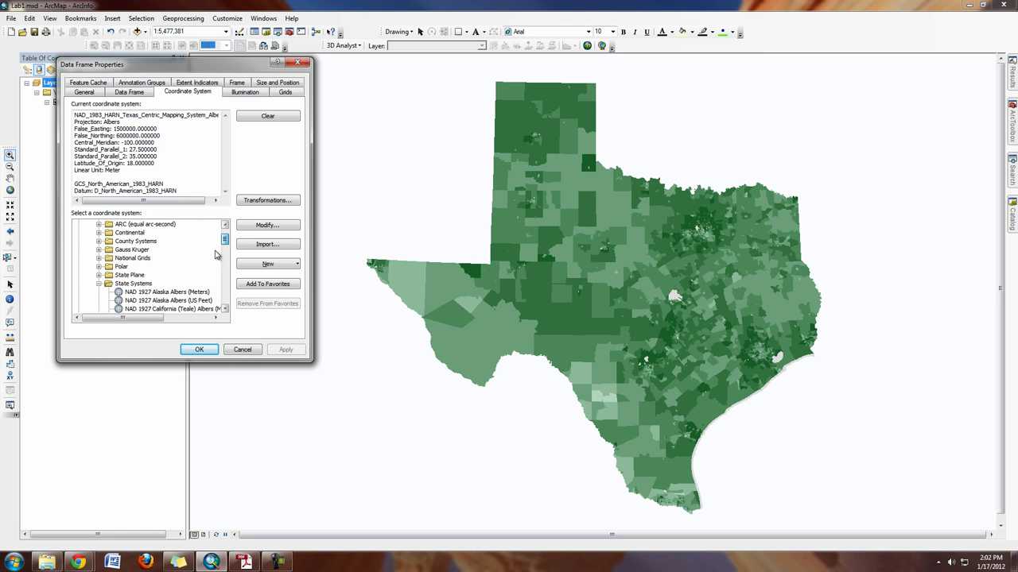
click(99, 275)
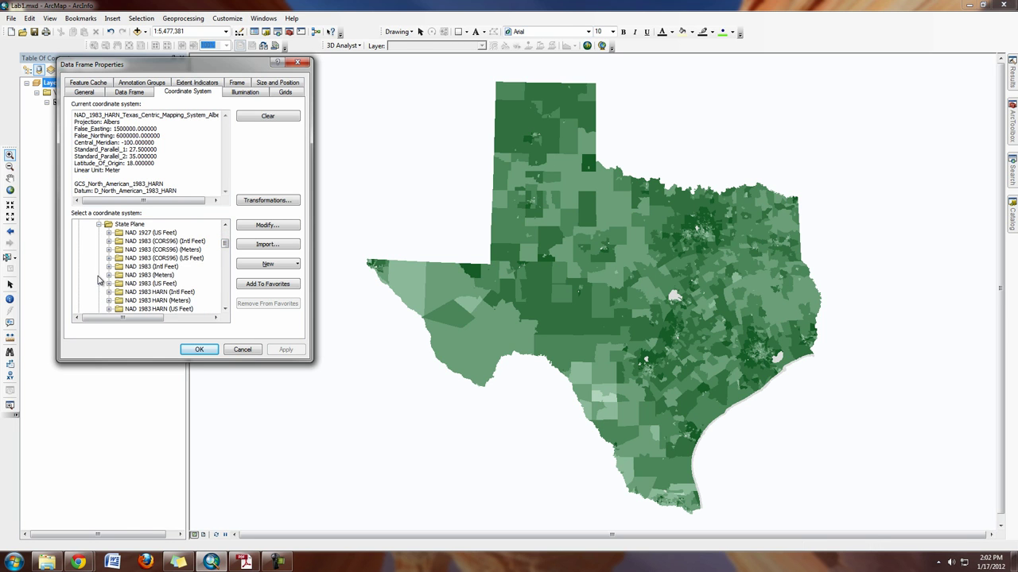
scroll(149, 278, down, 3)
scroll(150, 278, up, 2)
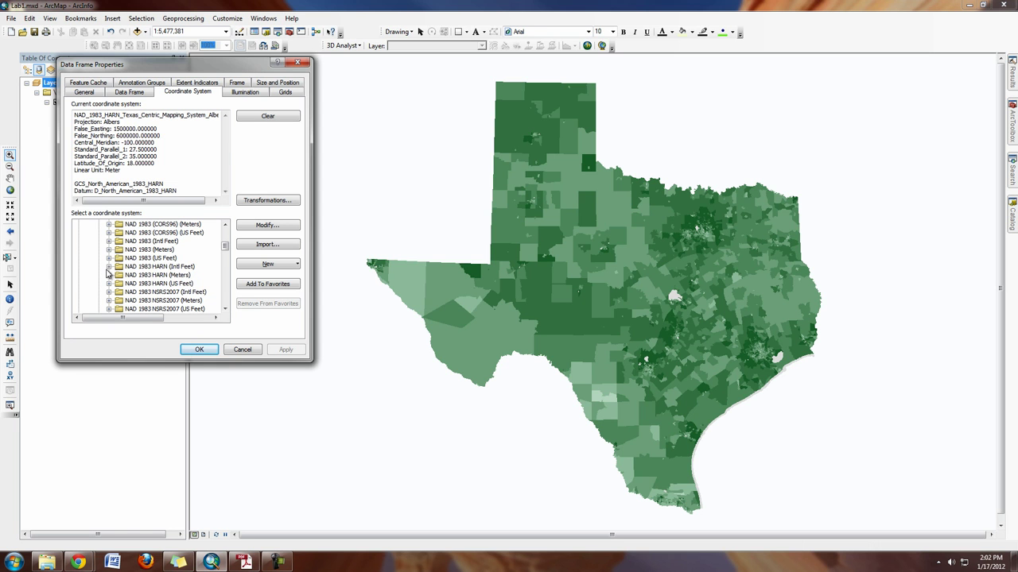
click(109, 258)
scroll(199, 252, down, 10)
scroll(193, 268, down, 15)
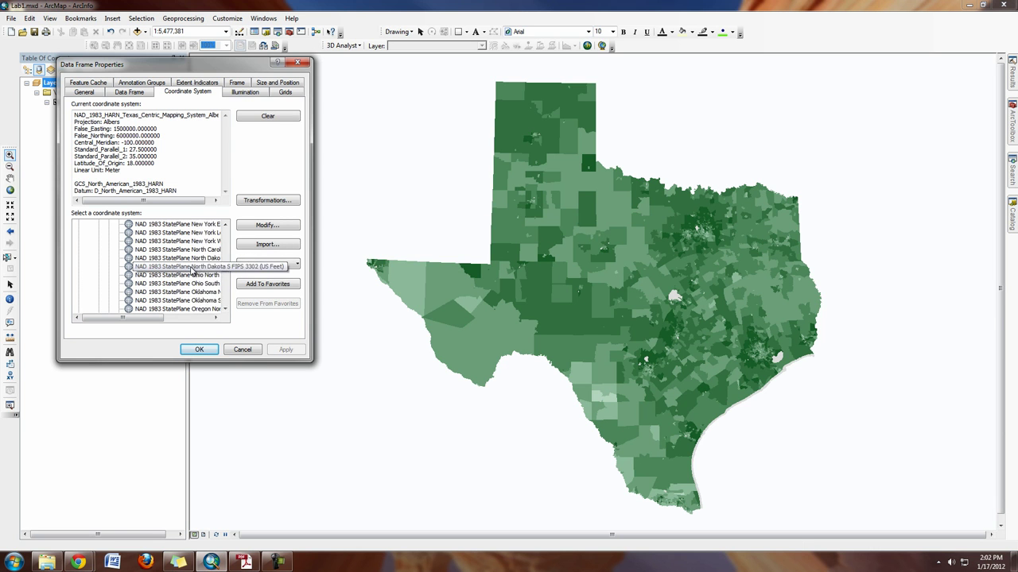
scroll(199, 274, down, 5)
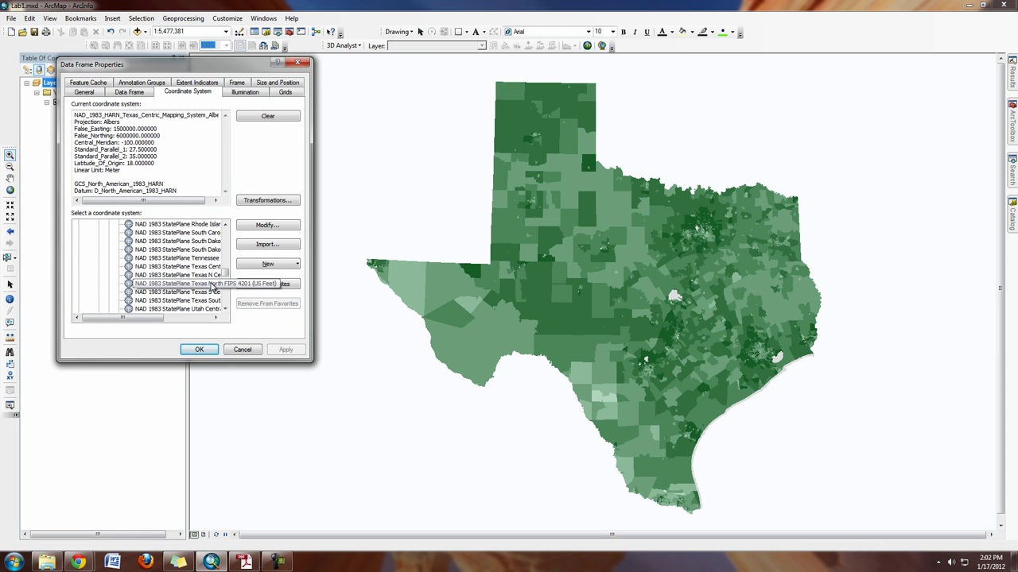
Restore the Chrome window and search Google for 'texas state plane coordinate system'.
mouse_move(77, 562)
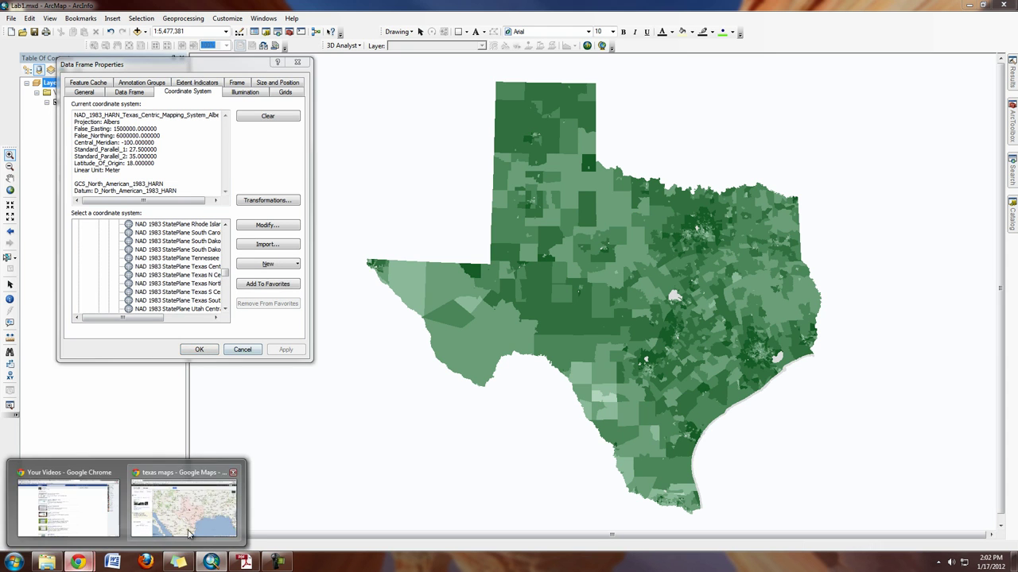
click(185, 509)
double_click(546, 14)
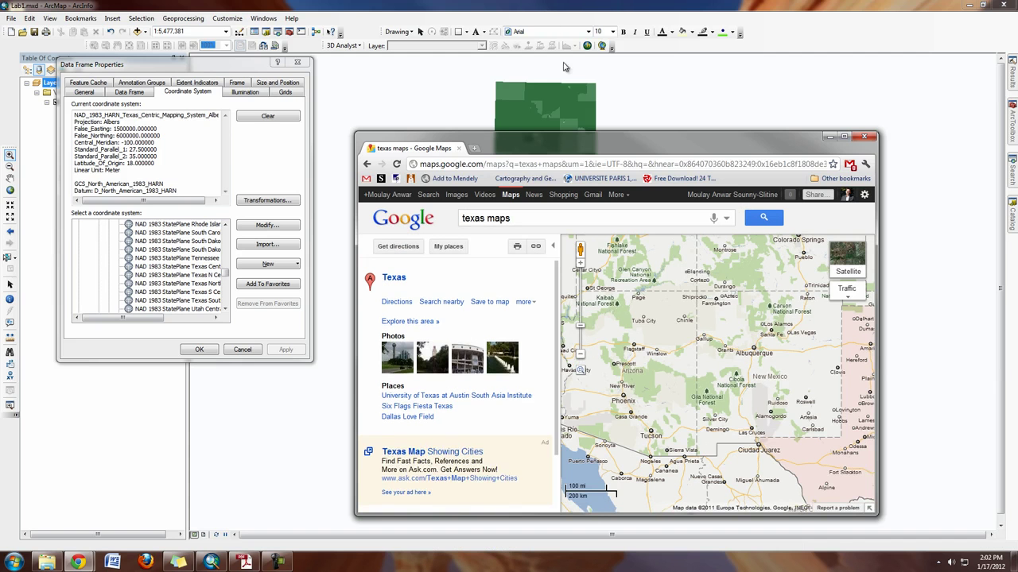
click(559, 167)
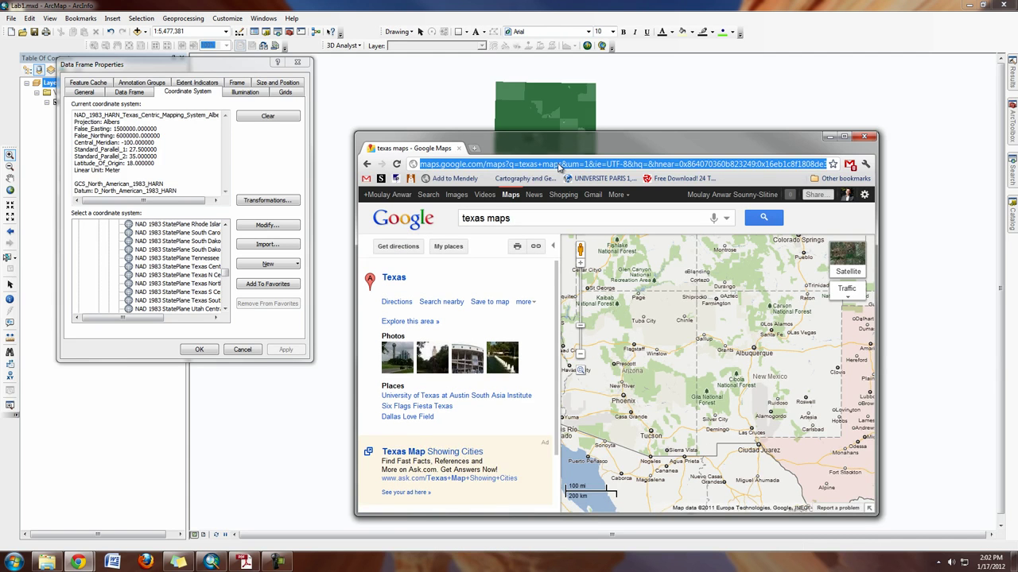
text(texas st)
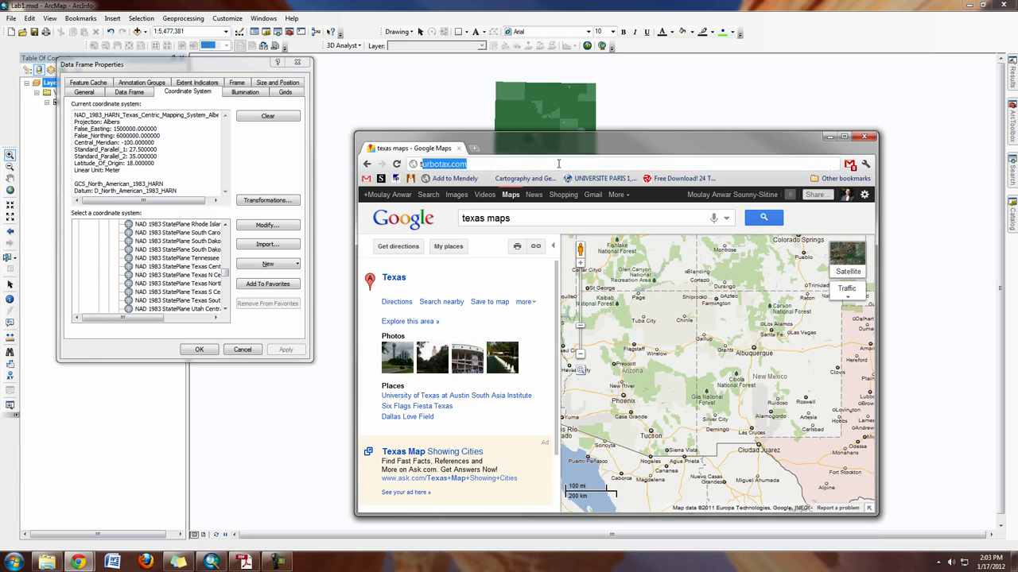
text(ate plan)
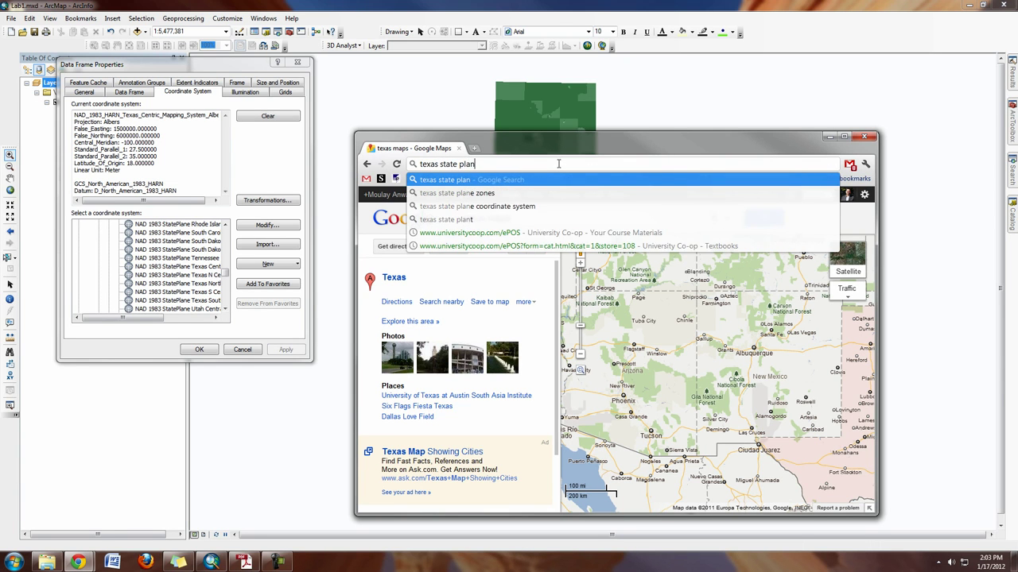
text(e)
key(Down)
key(Down)
key(Return)
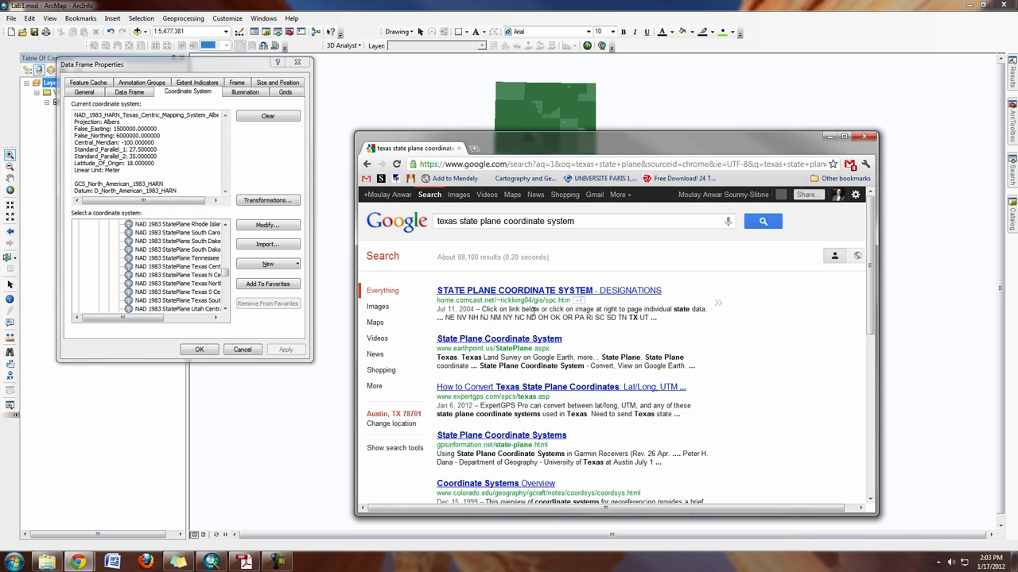
Open the 'STATE PLANE COORDINATE SYSTEM' result and jump to its TX section listing counties per zone.
click(568, 292)
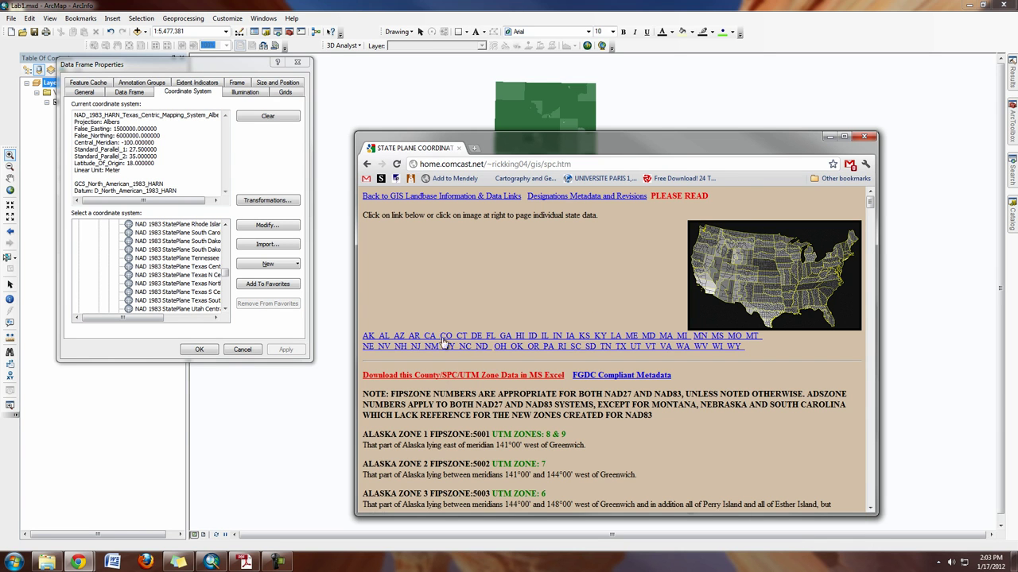
click(619, 348)
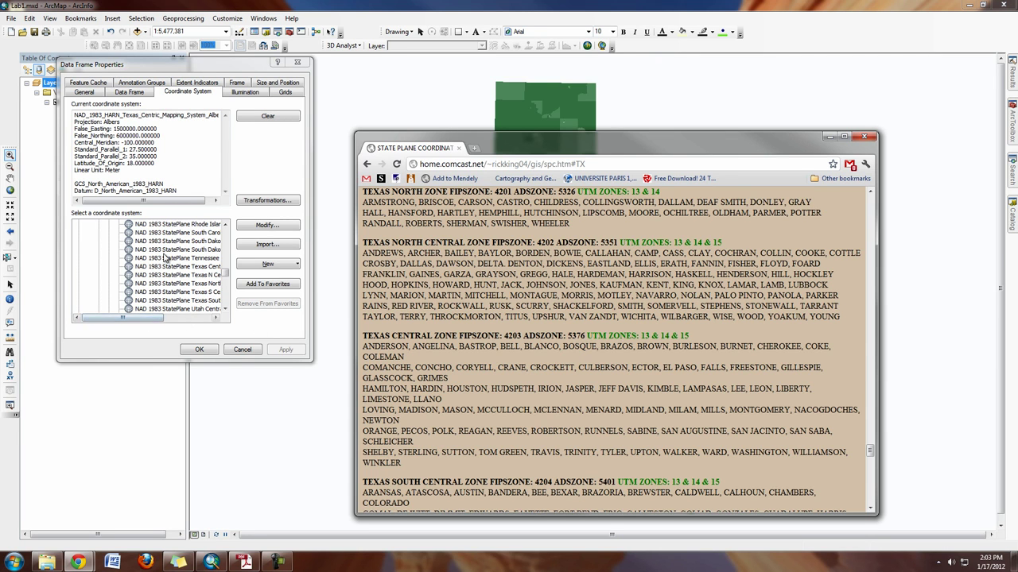
drag(157, 317, 208, 316)
drag(191, 277, 168, 270)
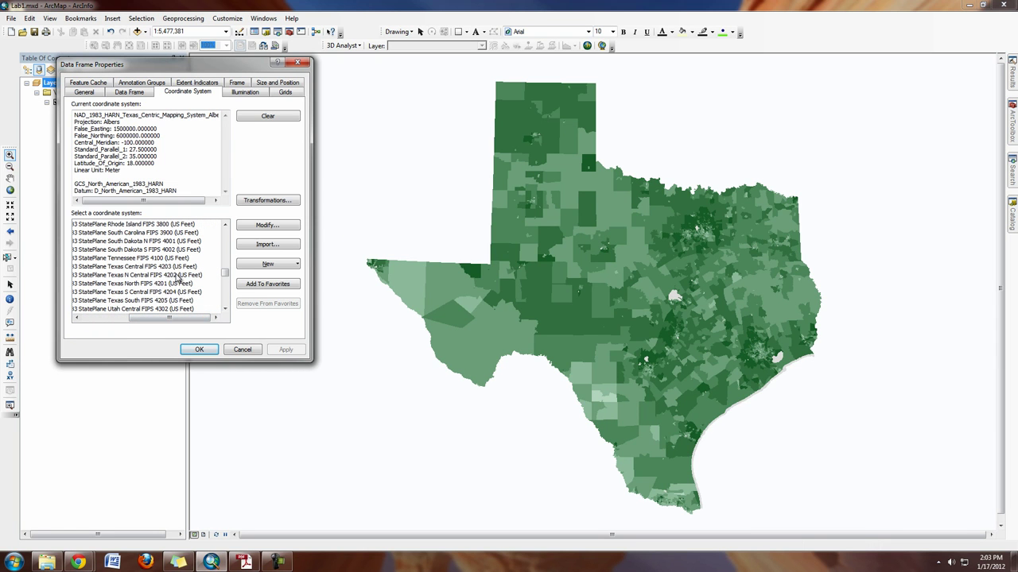
Cancel Data Frame Properties, keeping the map in NAD 1983 HARN Texas Centric Albers.
click(243, 354)
click(242, 350)
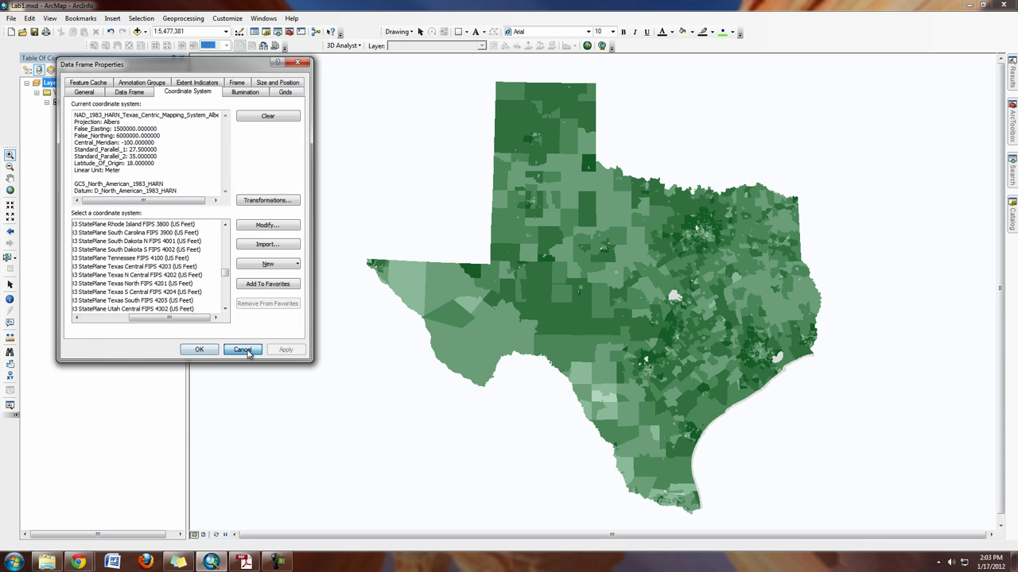